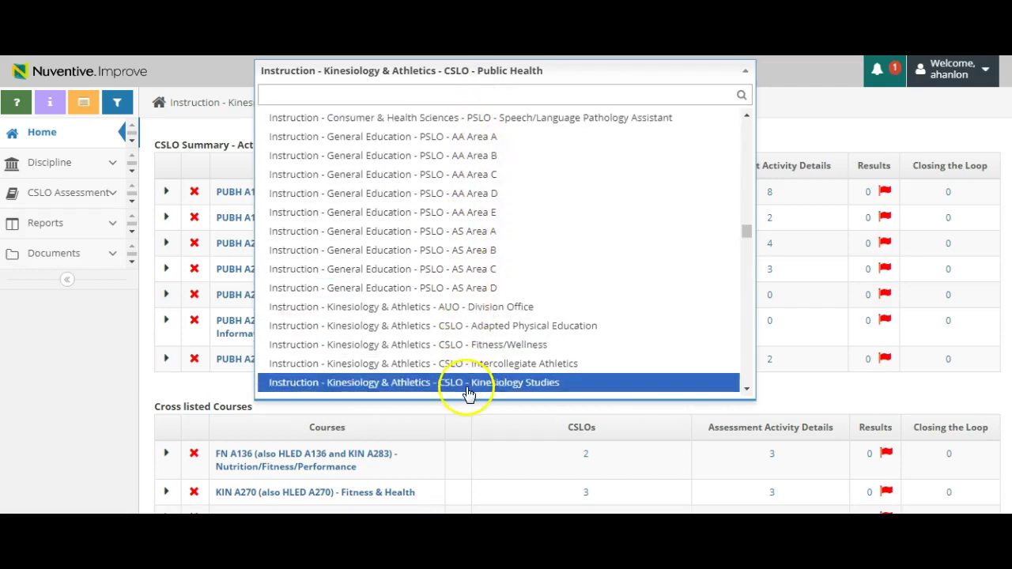
Open the assessment results for PUBH A200 - Introduction to Public Health in the Kinesiology & Athletics CSLO - Public Health unit
{"action": "scroll", "coordinate": [465, 326], "scroll_direction": "down", "scroll_amount": 2}
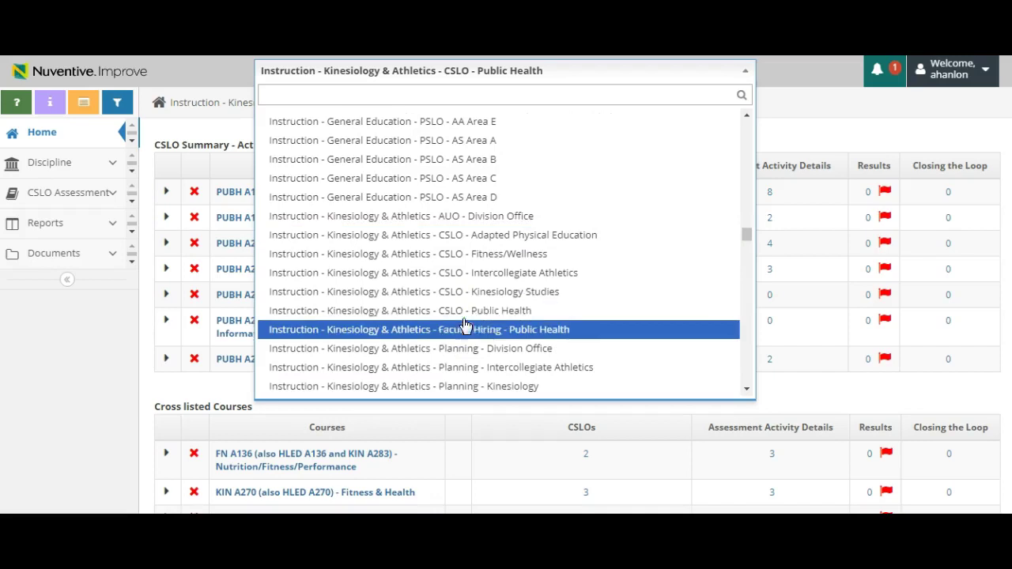
{"action": "left_click", "coordinate": [470, 310]}
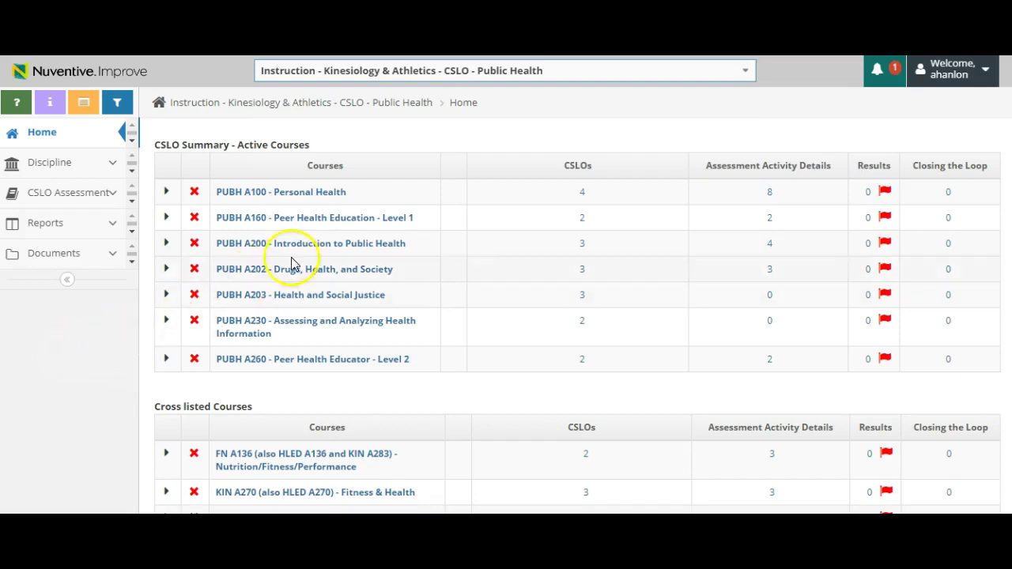
{"action": "left_click", "coordinate": [315, 247]}
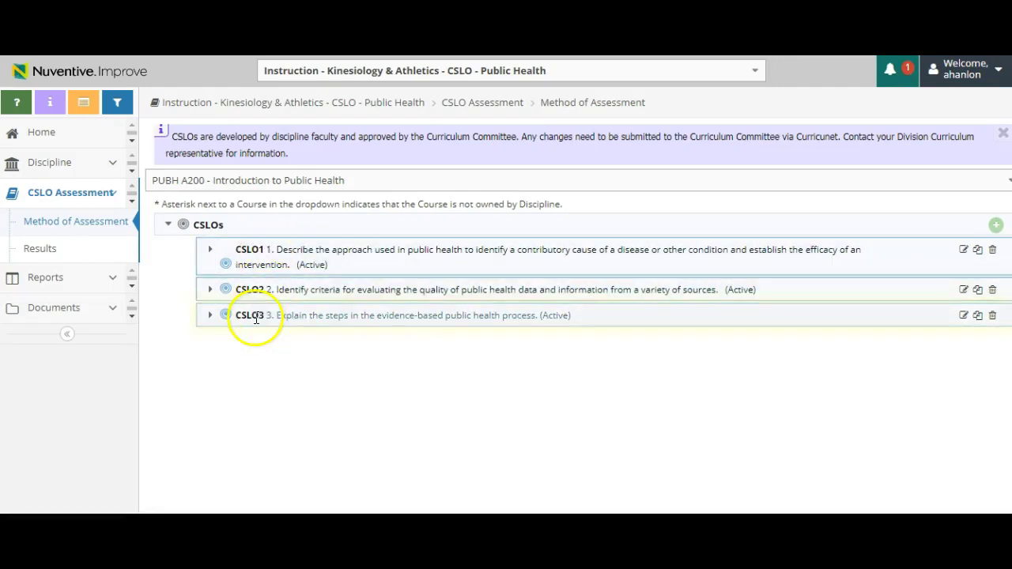
{"action": "left_click", "coordinate": [42, 252]}
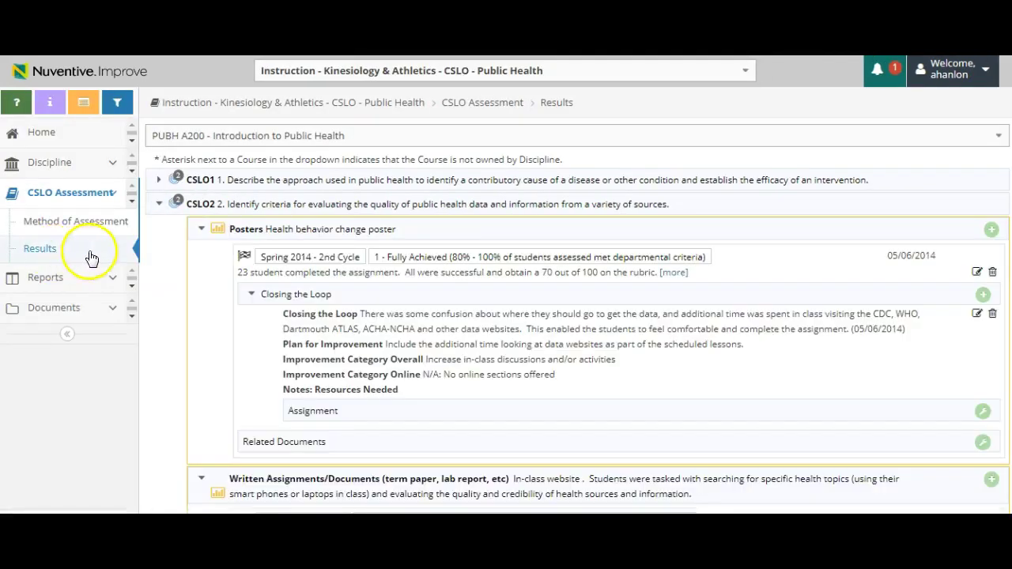
Examine the existing CSLO2 results, comparing the assessment terms of the Posters and Written Assignments/Documents methods
{"action": "left_click", "coordinate": [160, 206]}
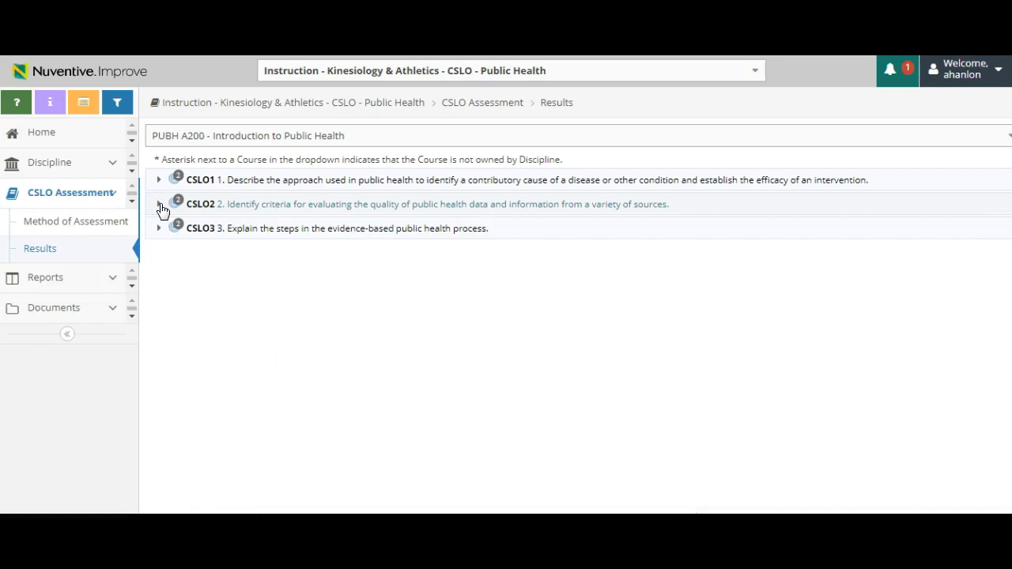
{"action": "left_click", "coordinate": [160, 207]}
{"action": "left_click", "coordinate": [159, 208]}
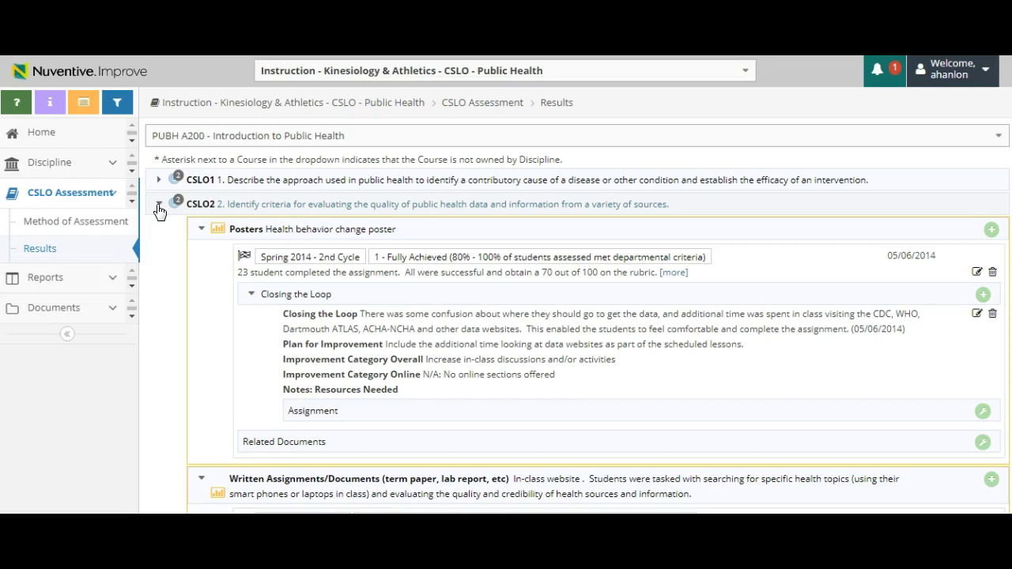
{"action": "scroll", "coordinate": [159, 210], "scroll_direction": "down", "scroll_amount": 1}
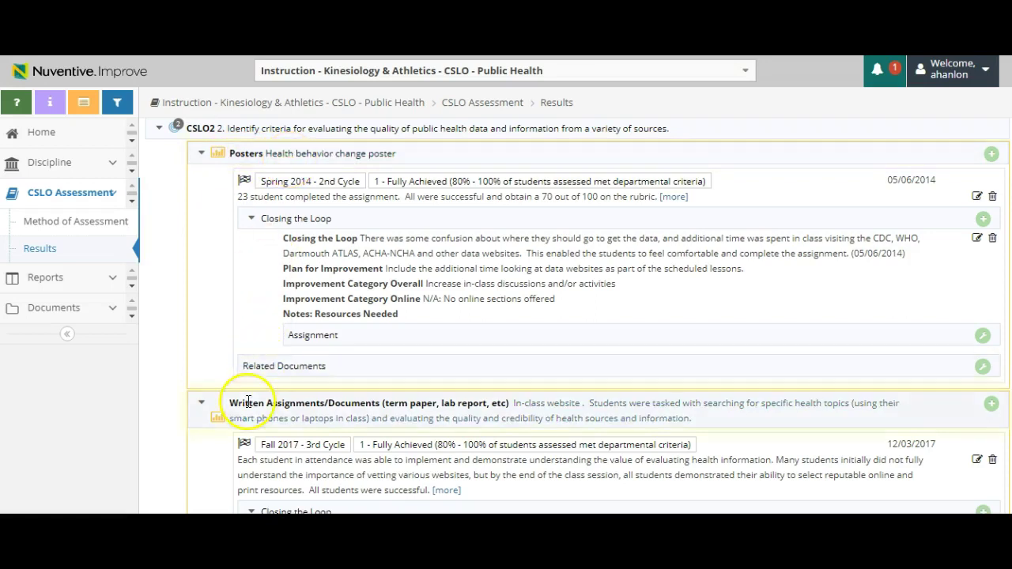
{"action": "scroll", "coordinate": [251, 380], "scroll_direction": "down", "scroll_amount": 2}
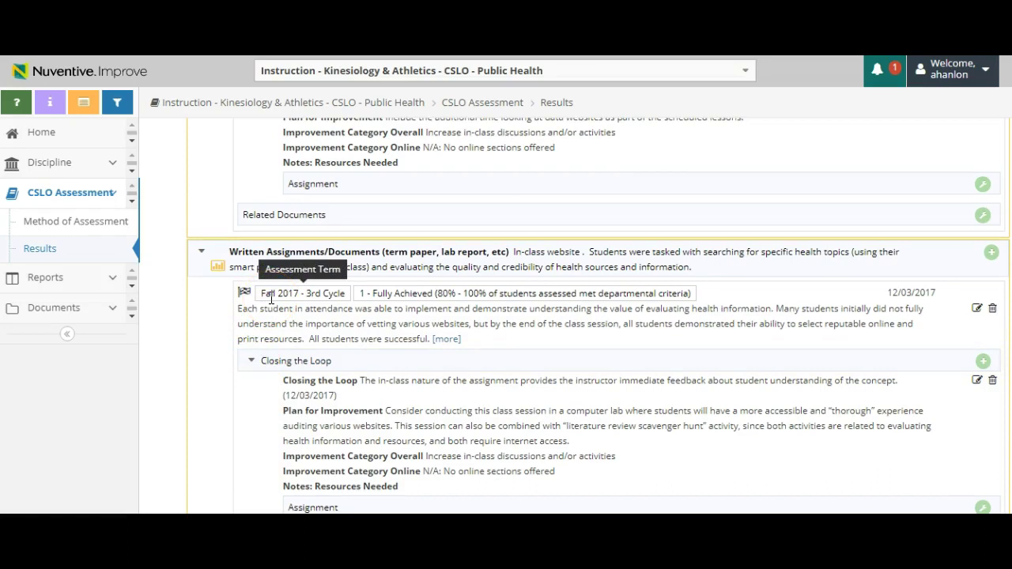
{"action": "scroll", "coordinate": [270, 299], "scroll_direction": "up", "scroll_amount": 3}
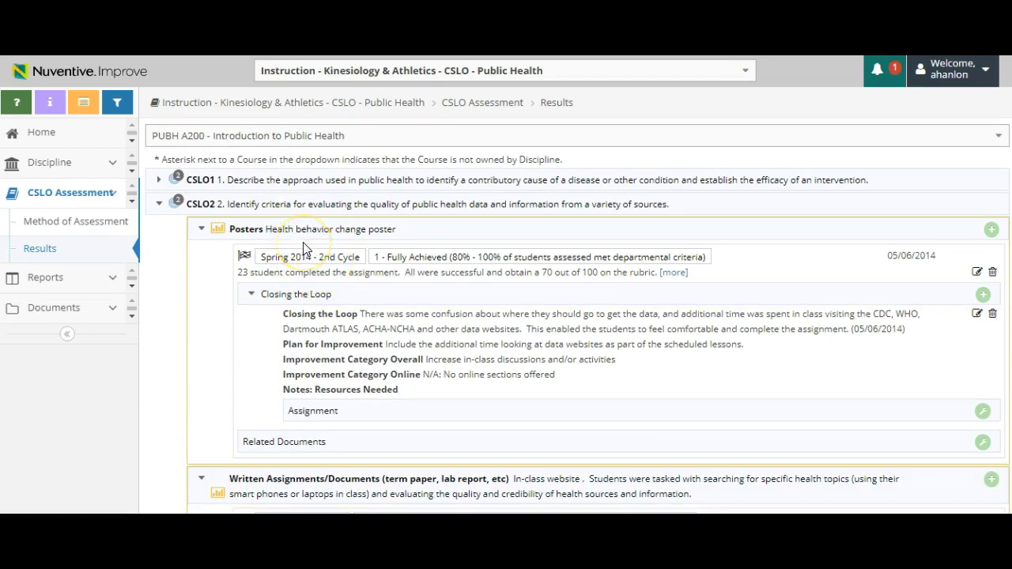
{"action": "scroll", "coordinate": [306, 251], "scroll_direction": "down", "scroll_amount": 3}
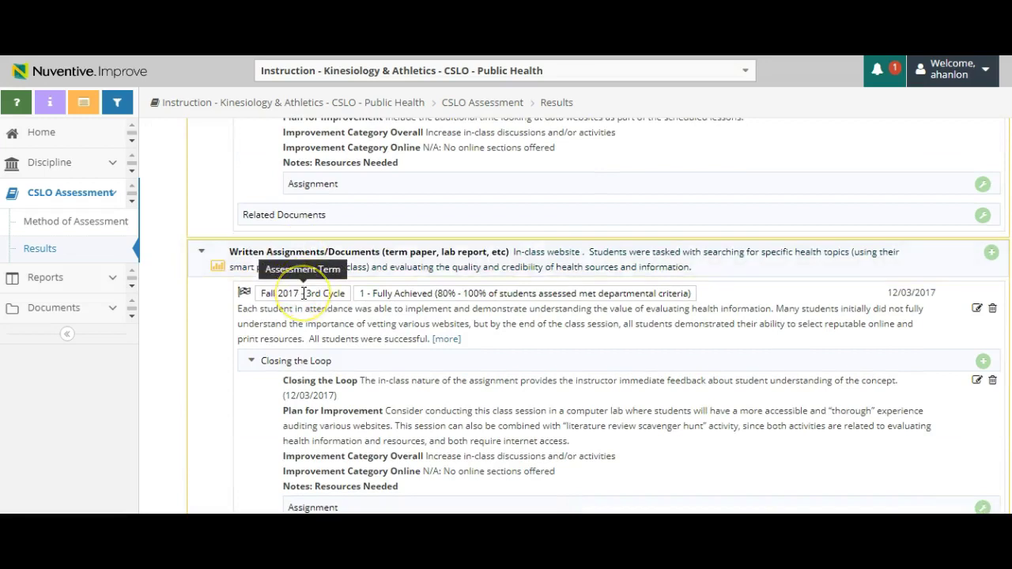
Start adding a new result to CSLO2's Written Assignments/Documents assessment method
{"action": "scroll", "coordinate": [303, 293], "scroll_direction": "down", "scroll_amount": 1}
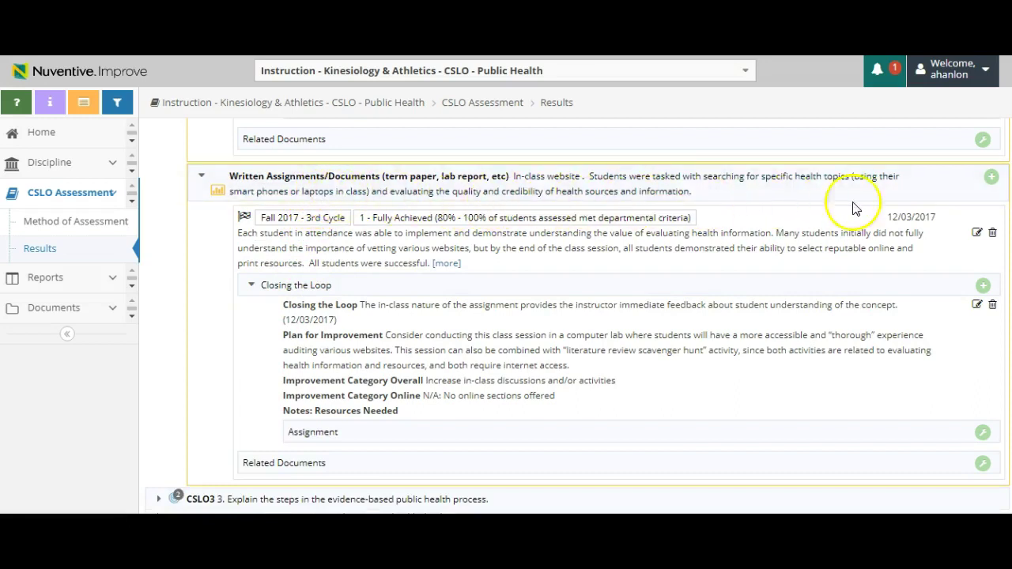
{"action": "left_click", "coordinate": [992, 177]}
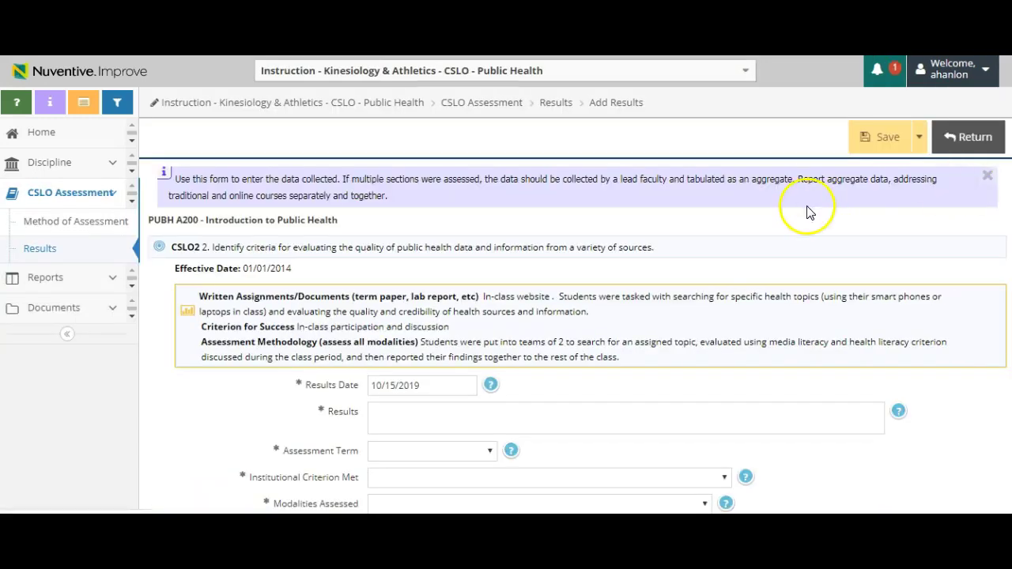
{"action": "scroll", "coordinate": [813, 212], "scroll_direction": "down", "scroll_amount": 2}
{"action": "scroll", "coordinate": [812, 212], "scroll_direction": "down", "scroll_amount": 1}
Enter the results text "how many were assessed, what is the criterion for individual success, and what you find."
{"action": "left_click", "coordinate": [491, 263]}
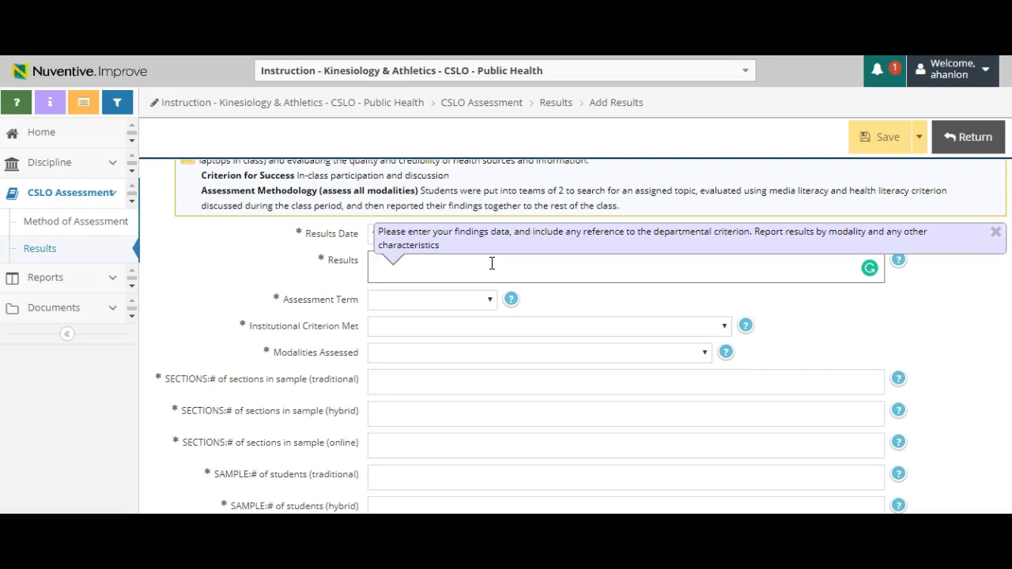
{"action": "type", "text": "how many"}
{"action": "left_click", "coordinate": [492, 263]}
{"action": "type", "text": "were assessed, what is the criterion for indic"}
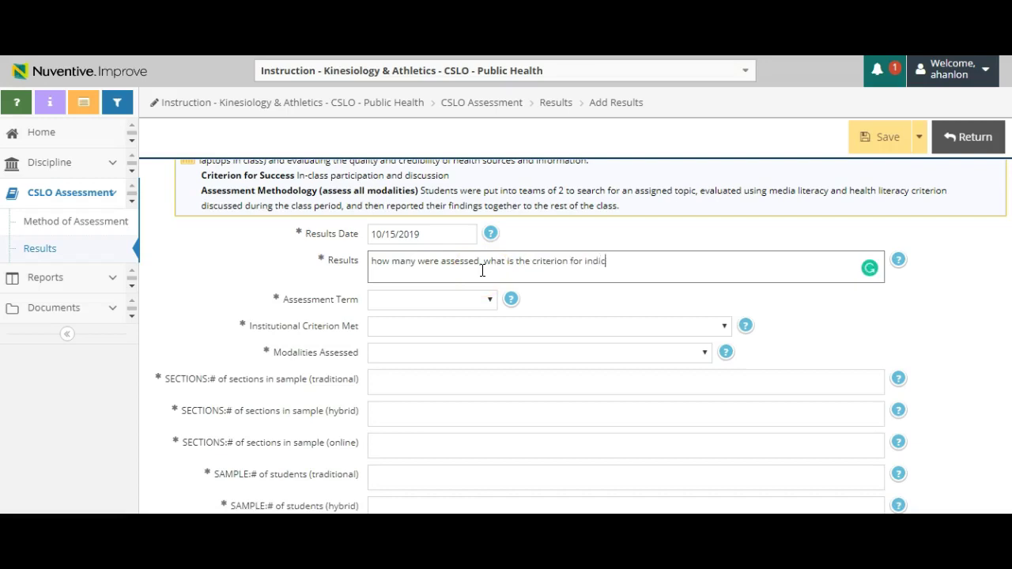
{"action": "key", "text": "BackSpace"}
{"action": "type", "text": "vidual success, and what you find."}
Set the assessment term to Fall 2019 - 4th Cycle and the institutional criterion met to 2 - Partially Achieved (60% - 79%)
{"action": "left_click", "coordinate": [429, 300]}
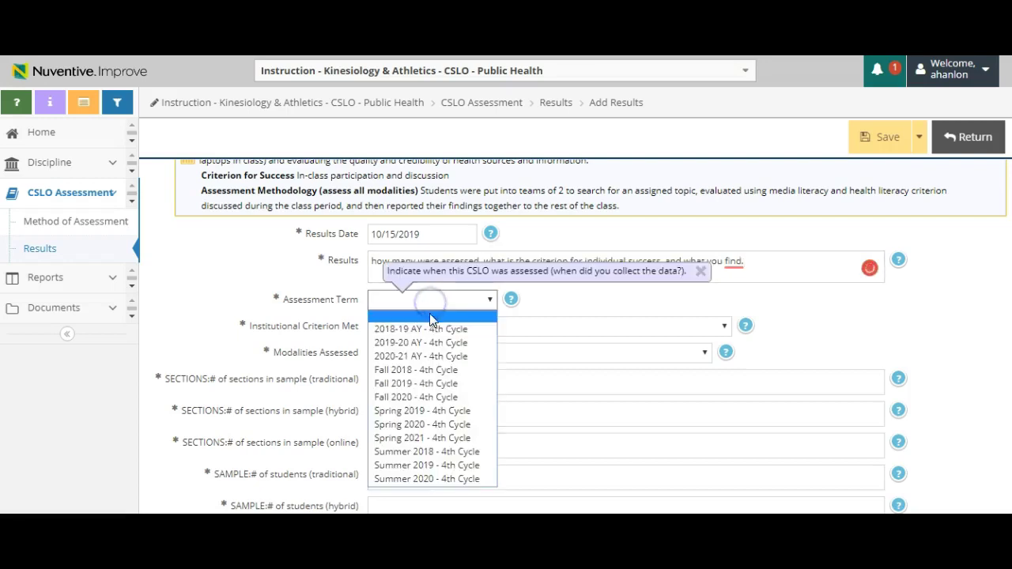
{"action": "left_click", "coordinate": [431, 385]}
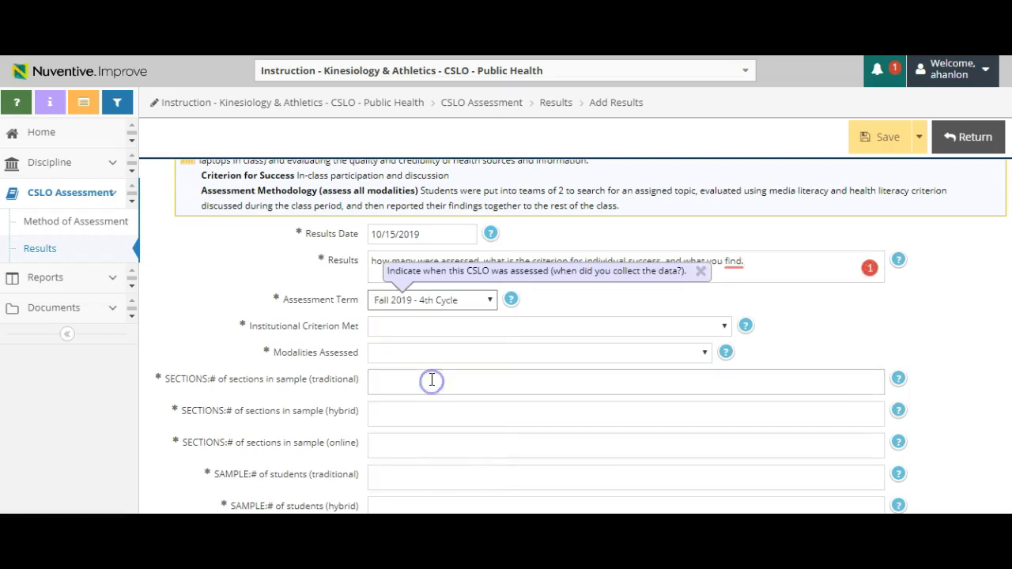
{"action": "left_click", "coordinate": [411, 330]}
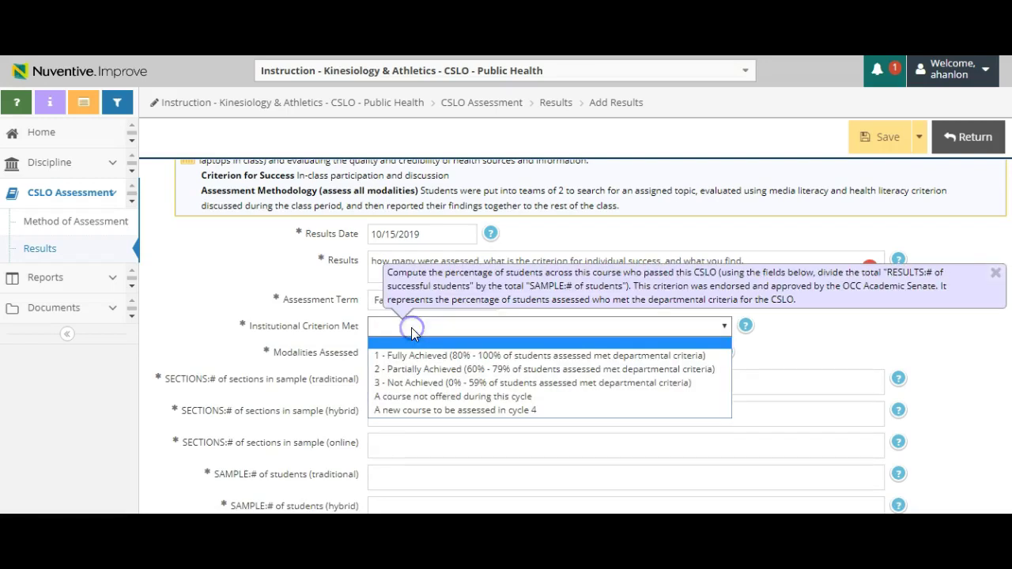
{"action": "left_click", "coordinate": [413, 355]}
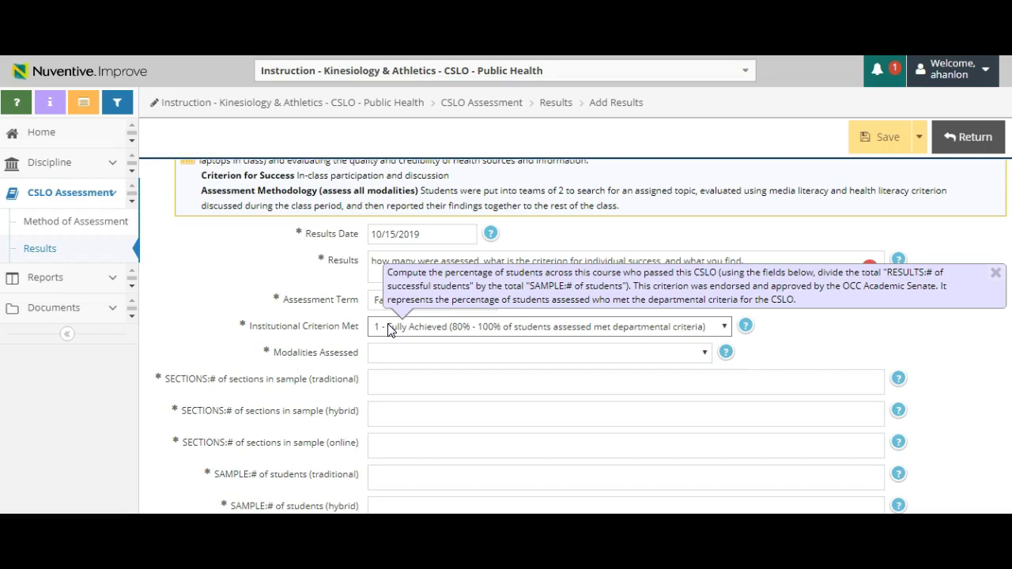
{"action": "left_click", "coordinate": [479, 333]}
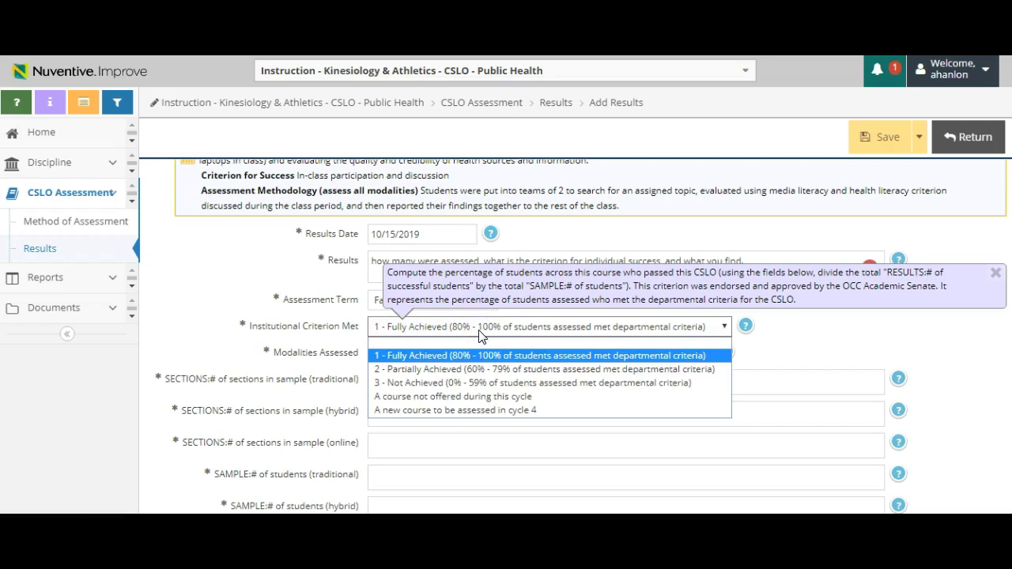
{"action": "left_click", "coordinate": [482, 369]}
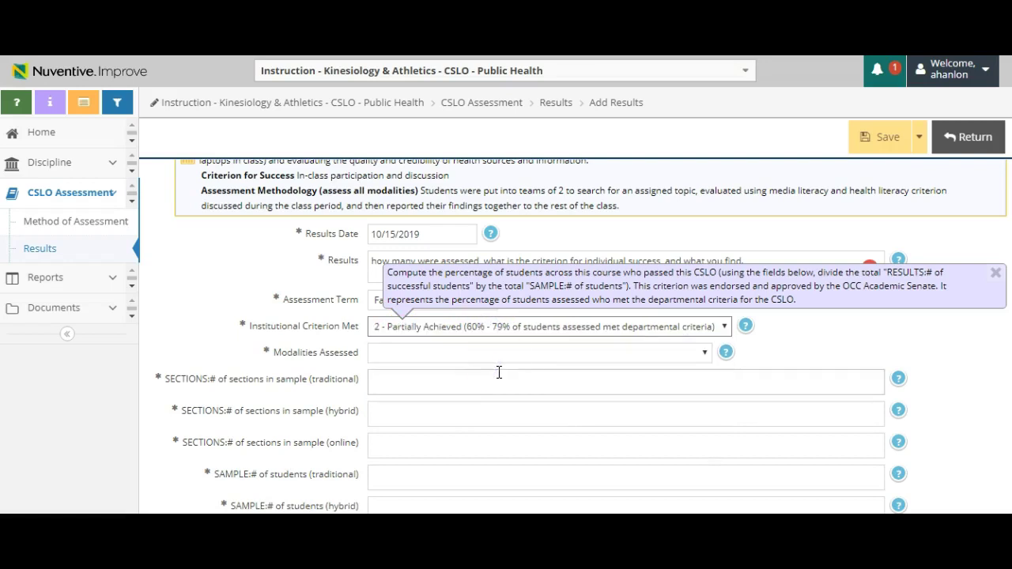
{"action": "left_click", "coordinate": [486, 329]}
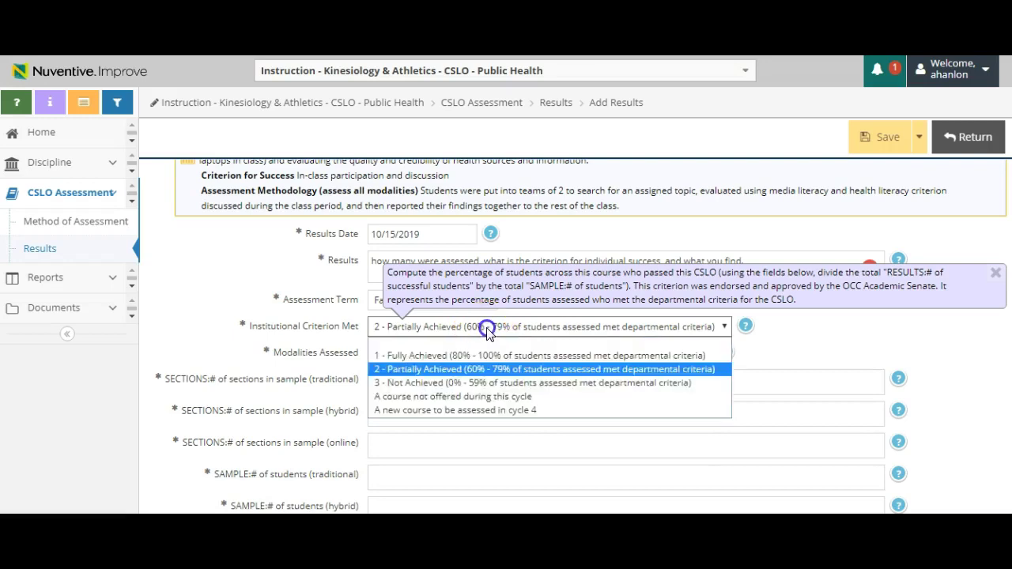
{"action": "left_click", "coordinate": [312, 361]}
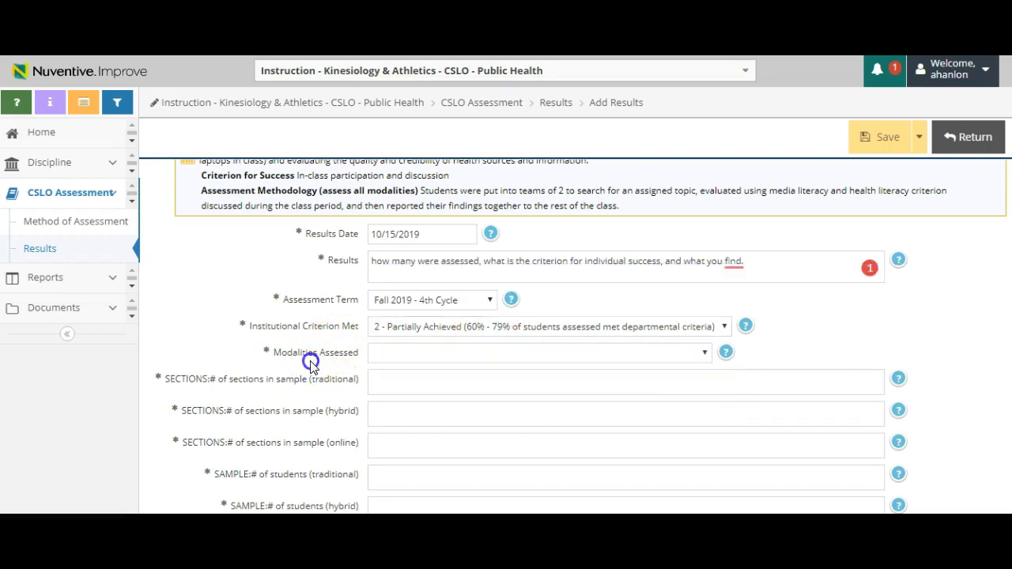
Set the modalities assessed to Traditional (regular campus meetings; online instruction supplemental only)
{"action": "left_click", "coordinate": [396, 357]}
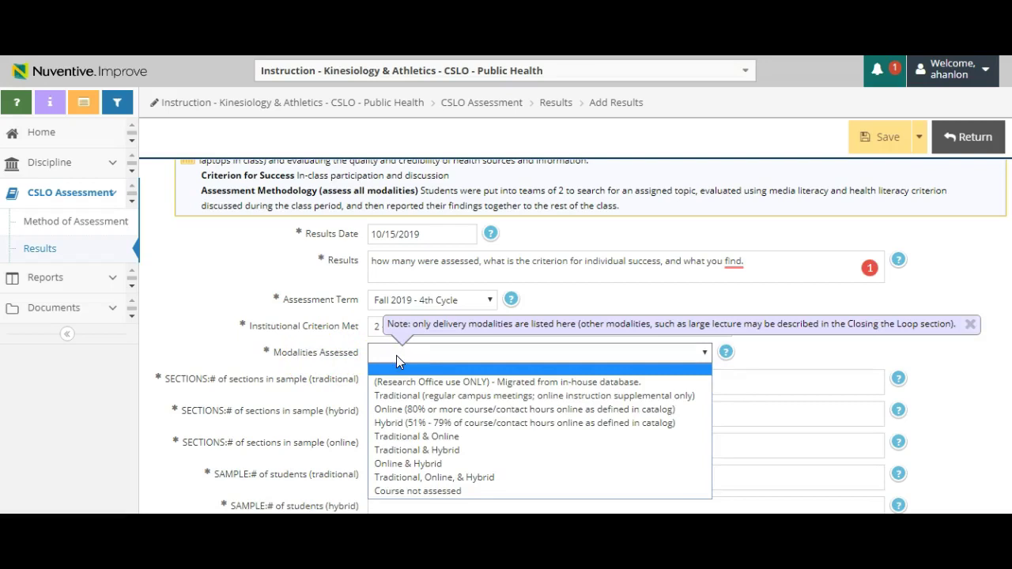
{"action": "left_click", "coordinate": [412, 396]}
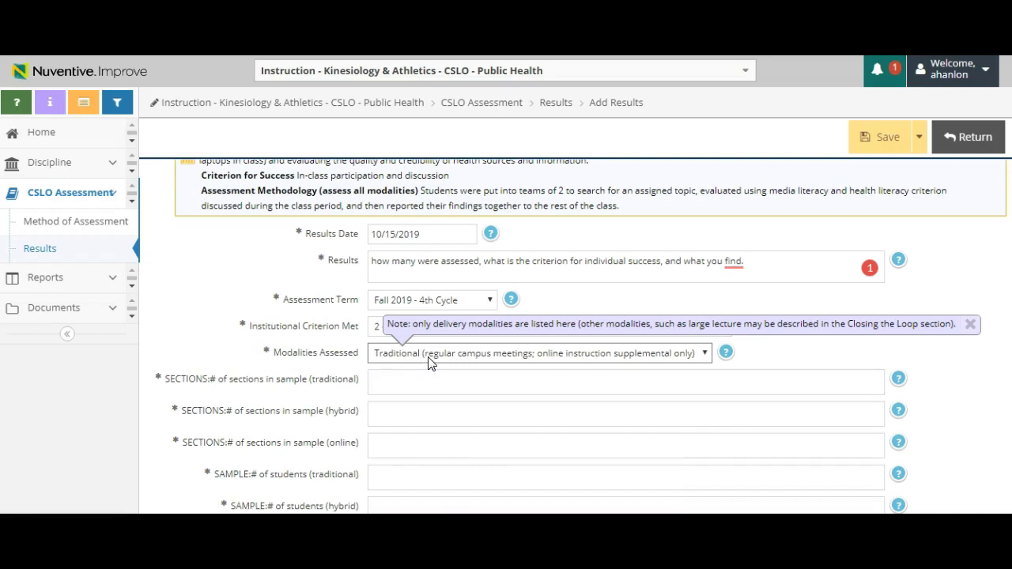
{"action": "left_click", "coordinate": [429, 358]}
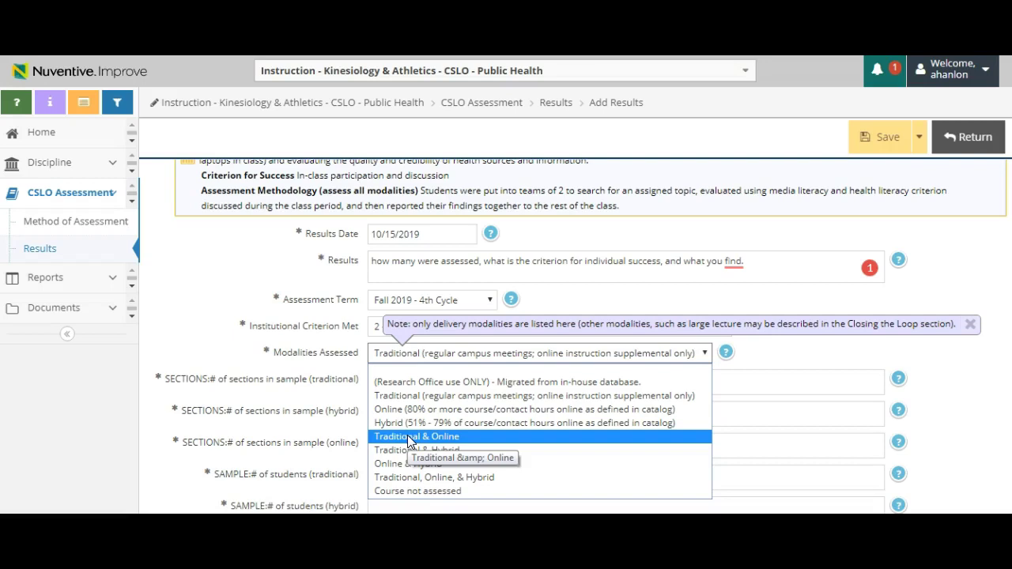
{"action": "left_click", "coordinate": [295, 370]}
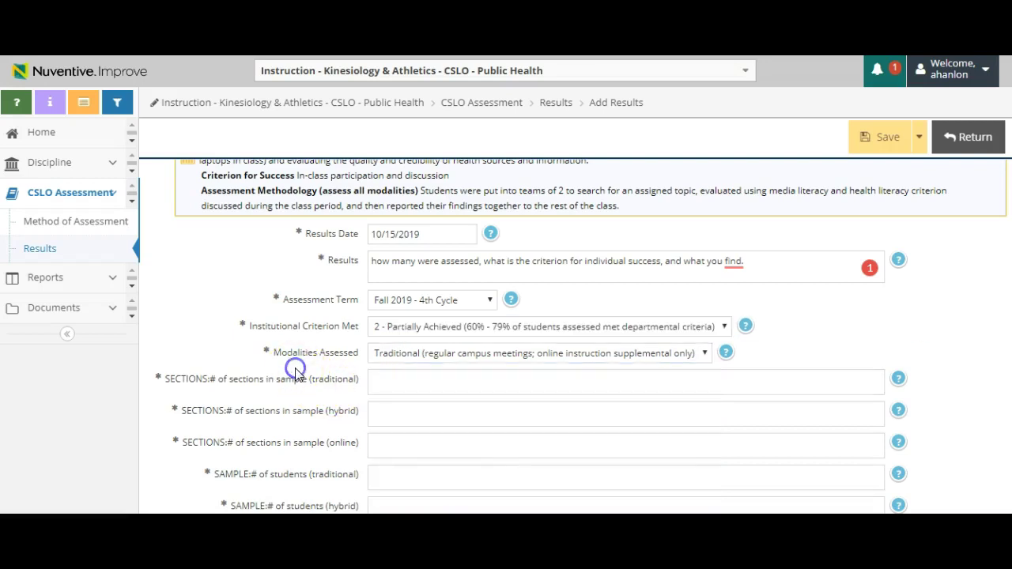
Enter the number of sections in the sample as 1 traditional, 0 hybrid and 1 online
{"action": "scroll", "coordinate": [300, 396], "scroll_direction": "down", "scroll_amount": 1}
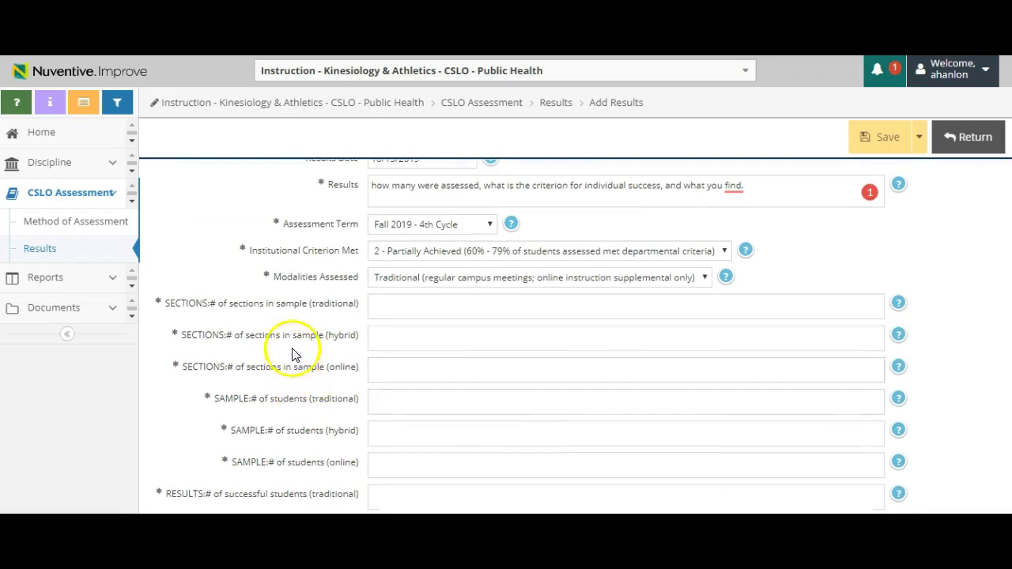
{"action": "left_click", "coordinate": [388, 306]}
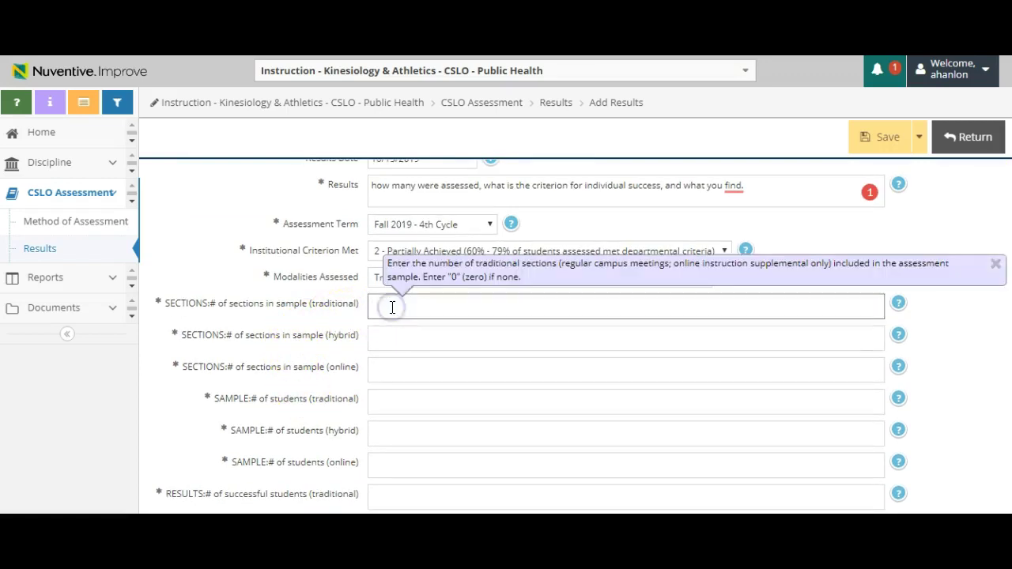
{"action": "left_click", "coordinate": [395, 307]}
{"action": "type", "text": "1"}
{"action": "left_click", "coordinate": [386, 333]}
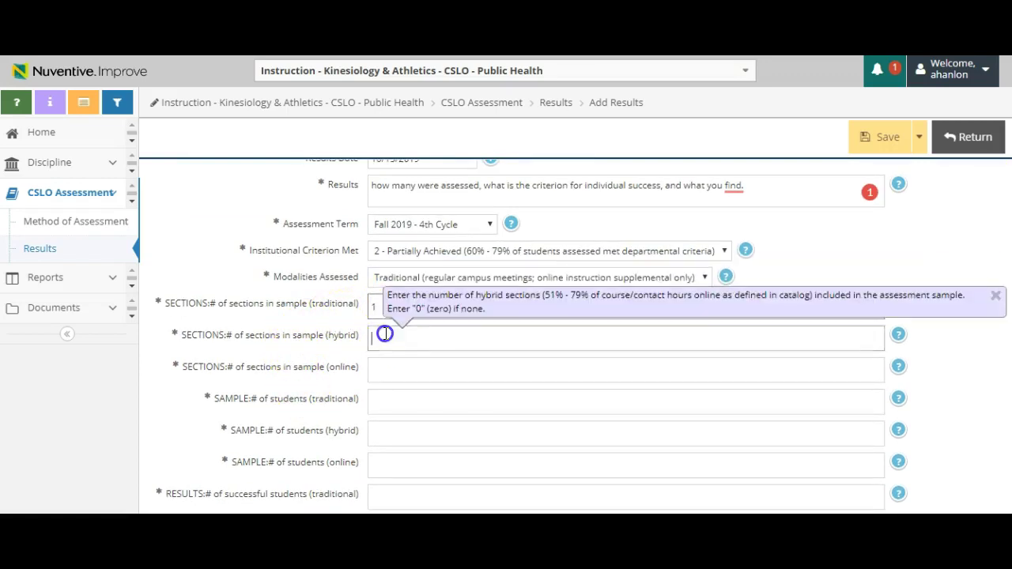
{"action": "type", "text": "0"}
{"action": "left_click", "coordinate": [385, 372]}
{"action": "type", "text": "1"}
Enter the number of students in the sample as 30 traditional, 0 hybrid and 30 online
{"action": "left_click", "coordinate": [383, 400]}
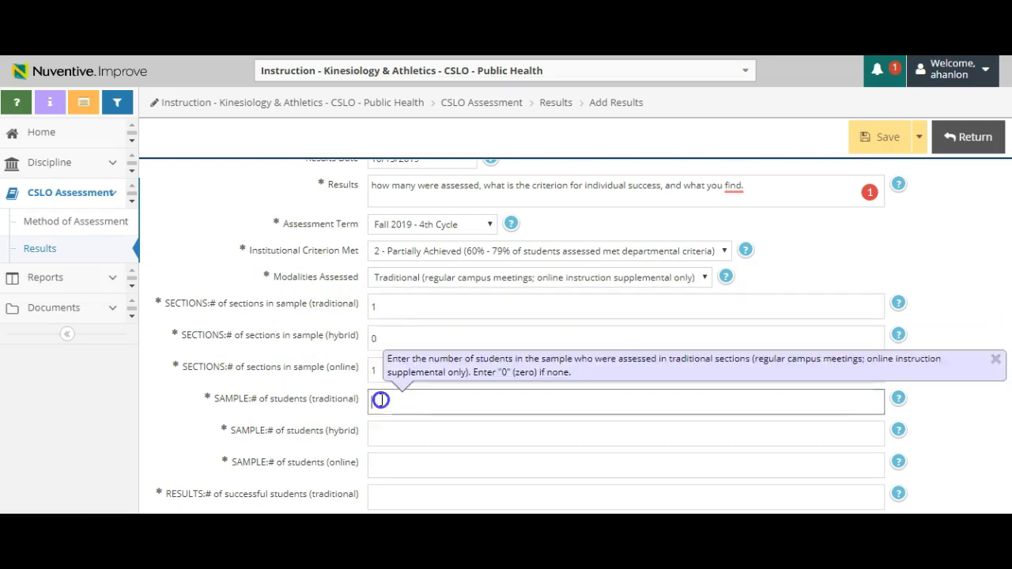
{"action": "scroll", "coordinate": [382, 400], "scroll_direction": "down", "scroll_amount": 1}
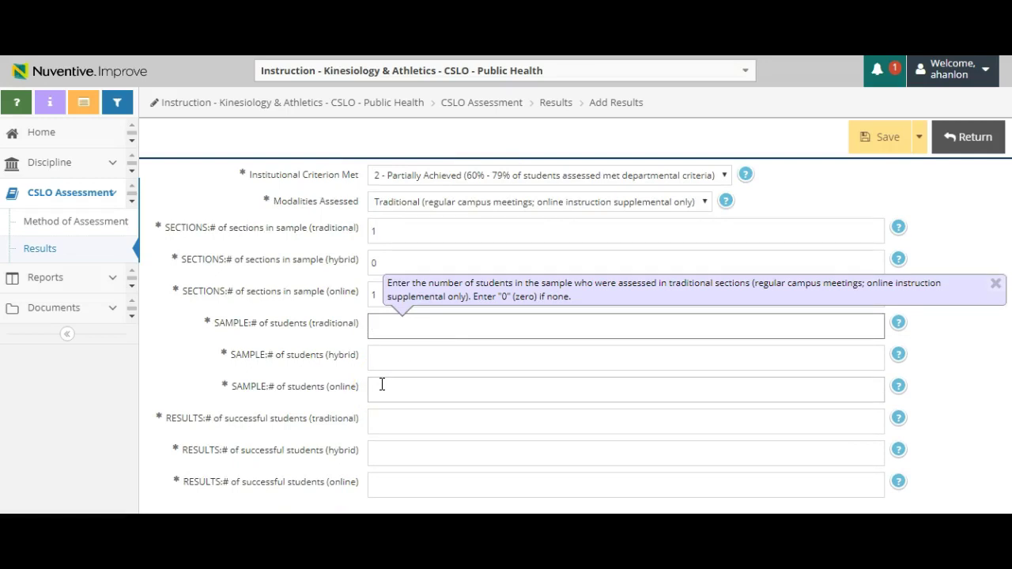
{"action": "type", "text": "30"}
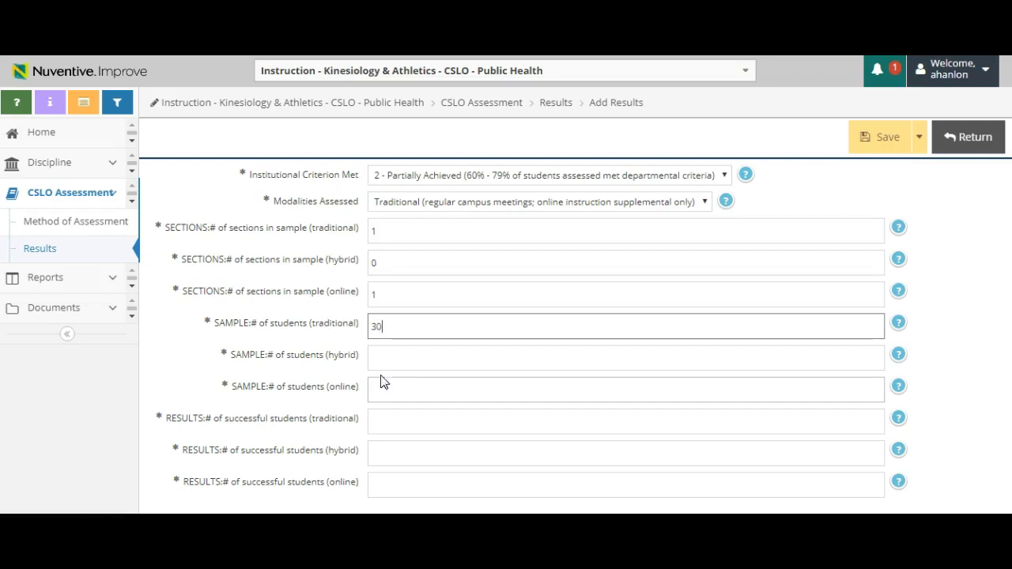
{"action": "left_click", "coordinate": [380, 360]}
{"action": "type", "text": "0"}
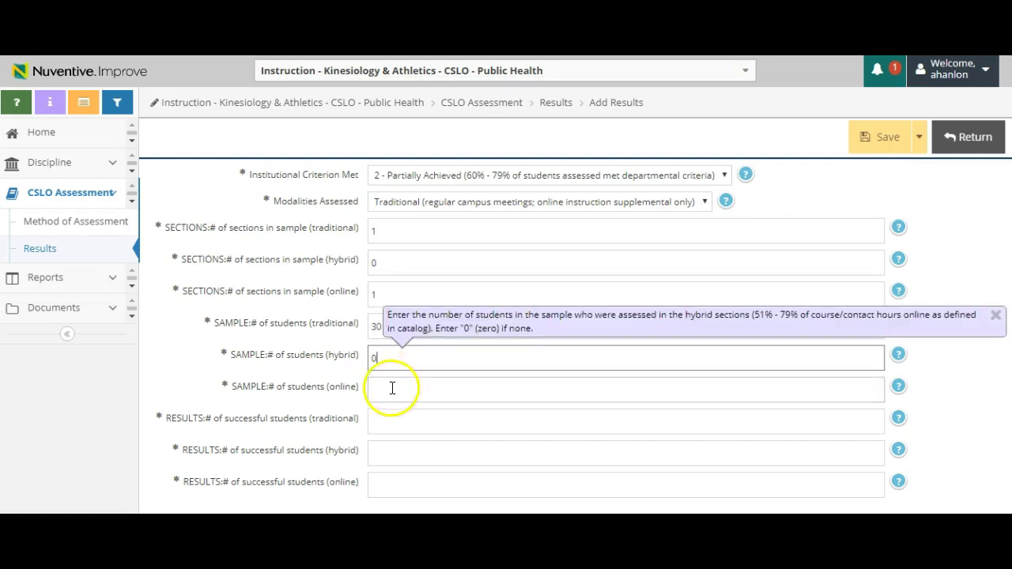
{"action": "left_click", "coordinate": [392, 392]}
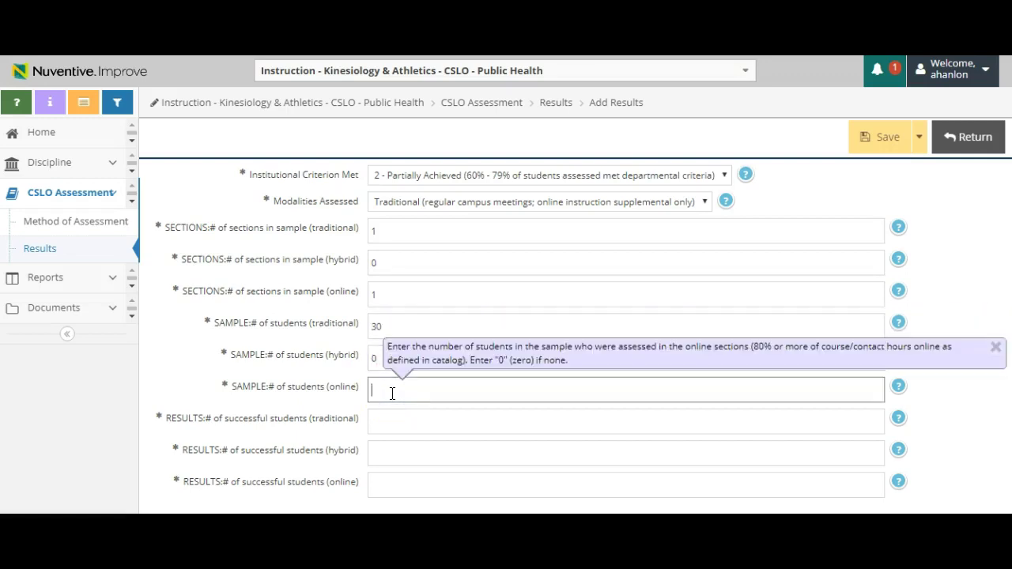
{"action": "type", "text": "30"}
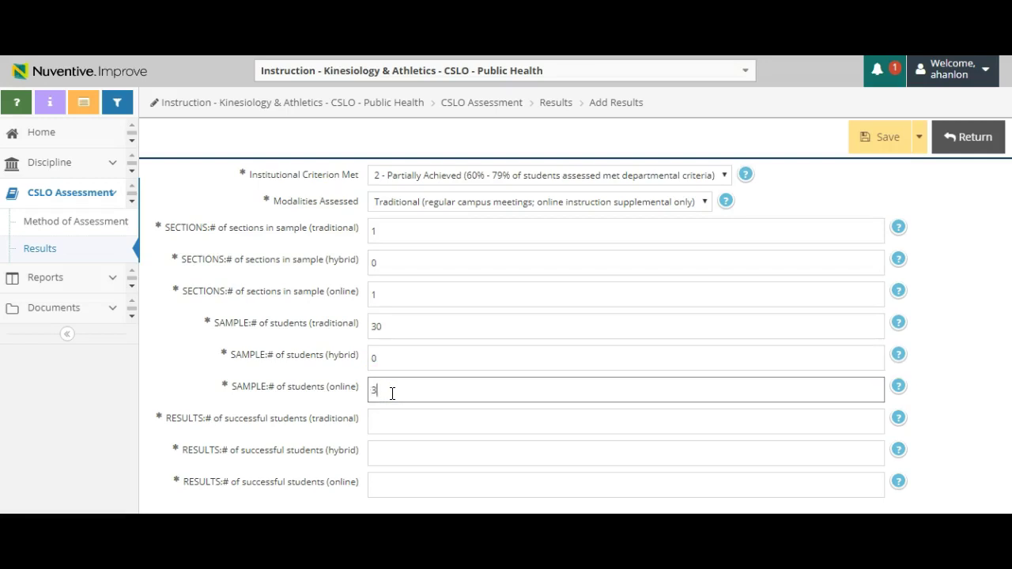
Enter the number of successful students in the results as 25 traditional, 0 hybrid and 25 online
{"action": "left_click", "coordinate": [388, 417]}
{"action": "scroll", "coordinate": [387, 418], "scroll_direction": "down", "scroll_amount": 2}
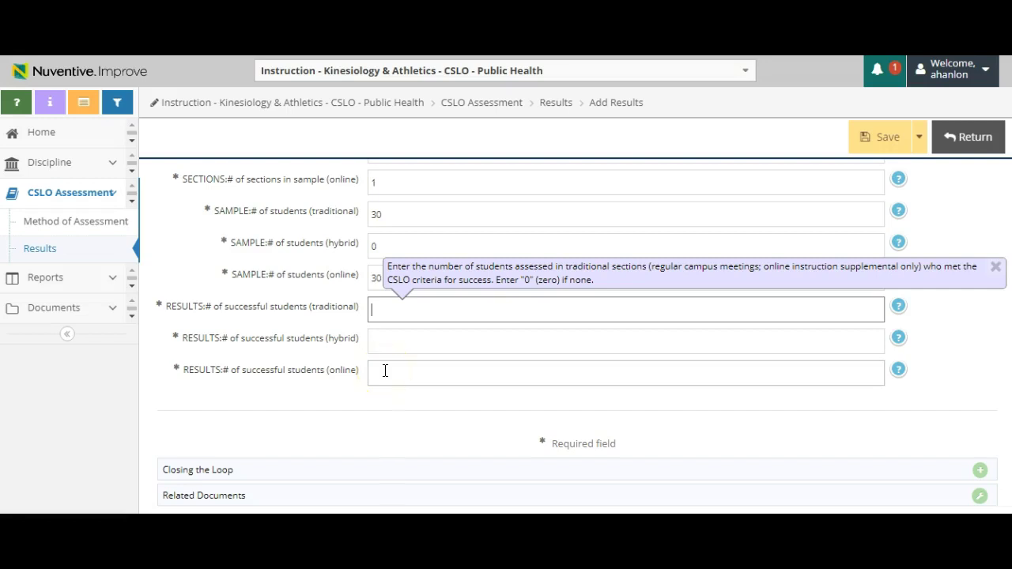
{"action": "type", "text": "25"}
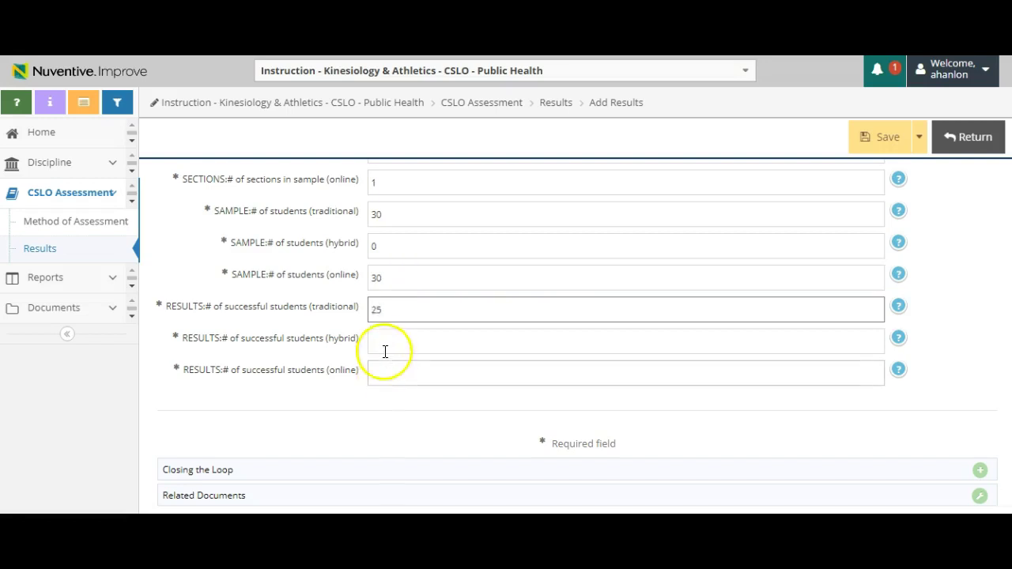
{"action": "left_click", "coordinate": [384, 344]}
{"action": "type", "text": "0"}
{"action": "left_click", "coordinate": [384, 370]}
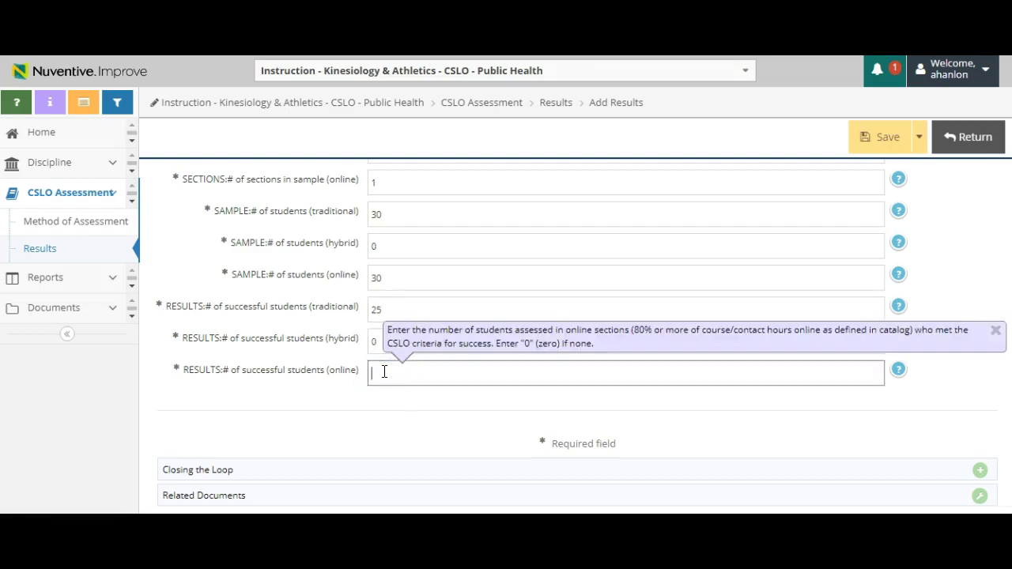
{"action": "type", "text": "25"}
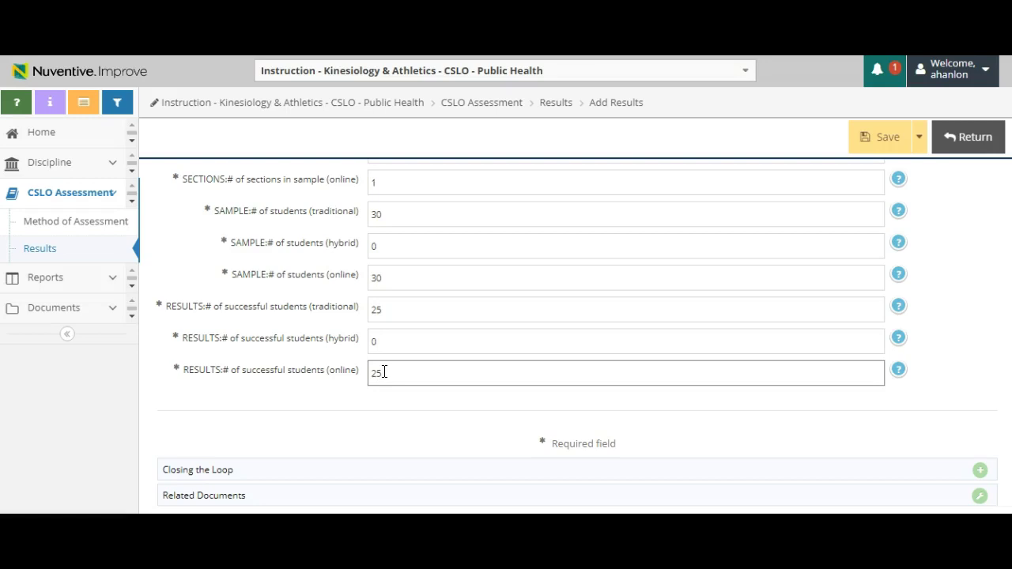
Save the completed assessment result for the public health course
{"action": "left_click", "coordinate": [954, 369]}
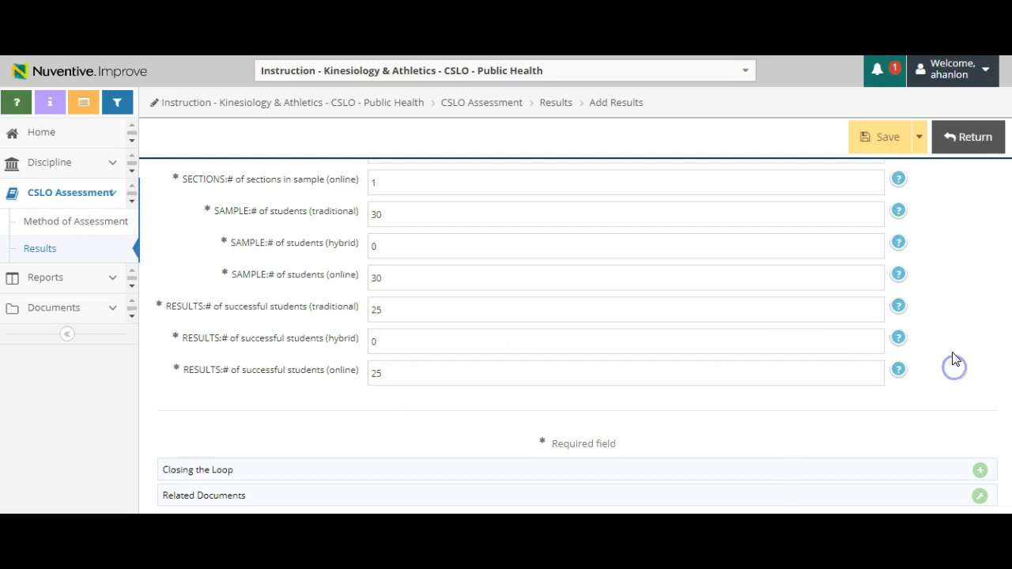
{"action": "scroll", "coordinate": [945, 255], "scroll_direction": "up", "scroll_amount": 2}
{"action": "left_click", "coordinate": [885, 137]}
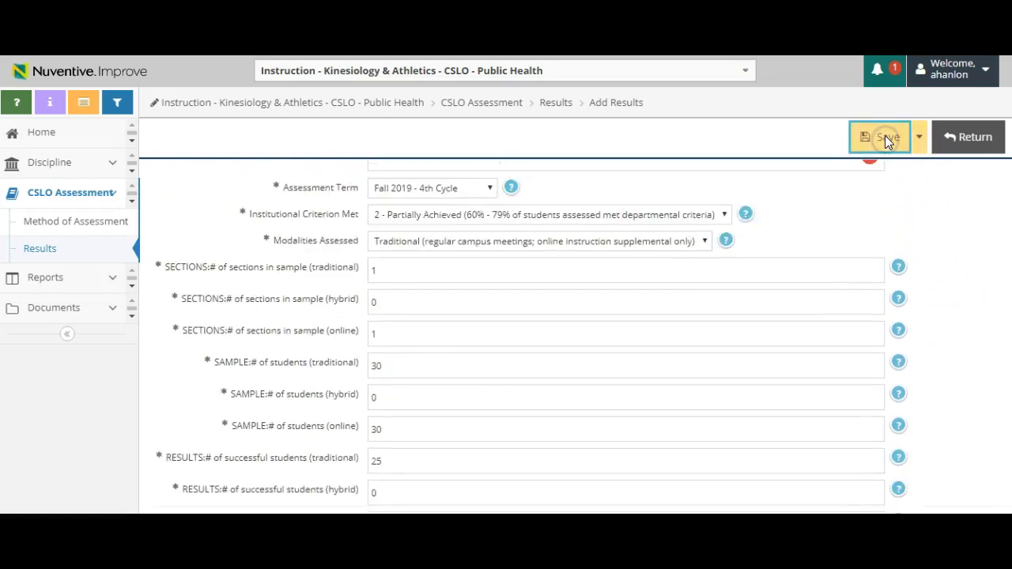